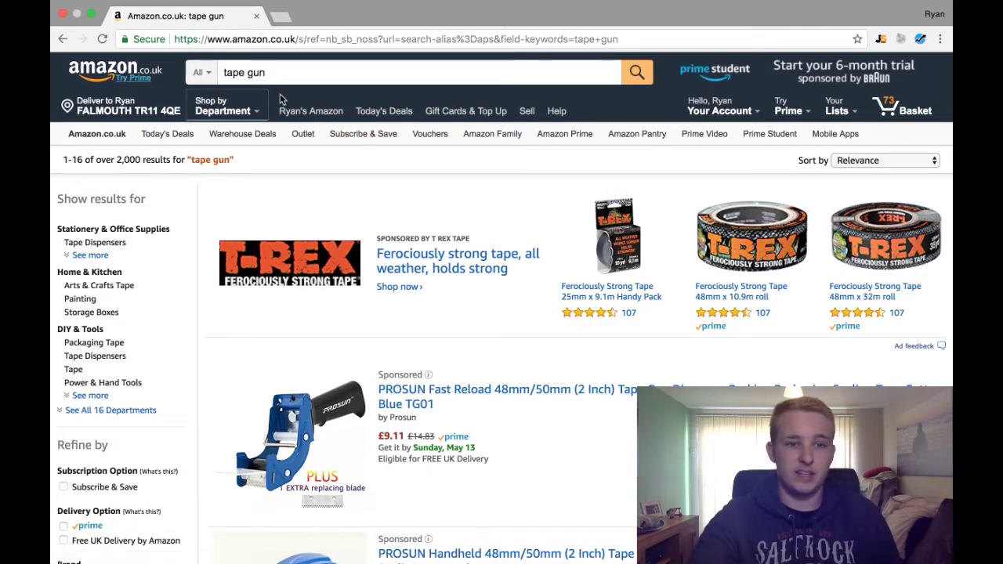
# Open the best-selling "Heavy Duty Parcel Tape Packing Dispenser Gun With 2x 50mm Tape Rolls" from the tape gun search results.
pyautogui.scroll(-5, 378, 183)
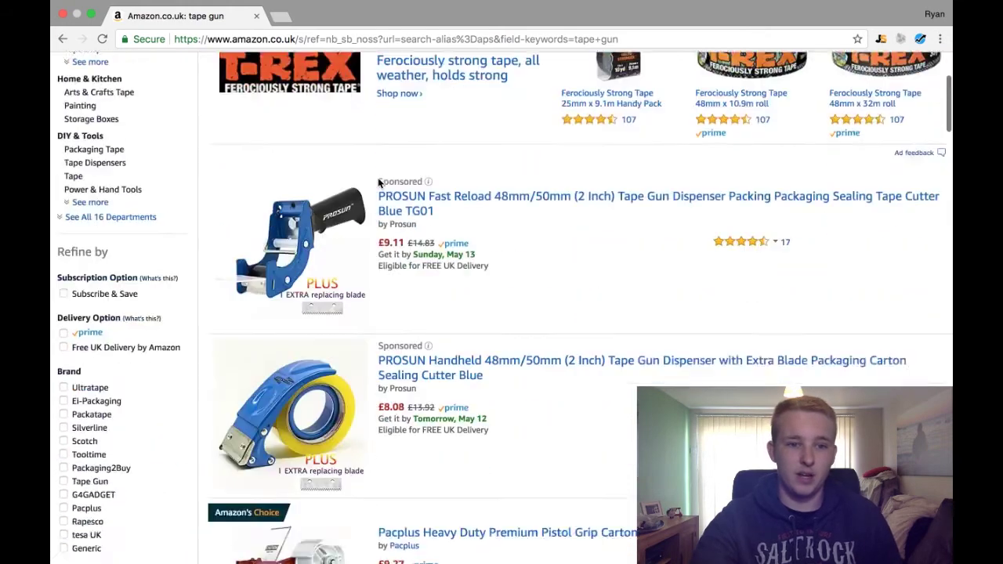
pyautogui.scroll(-12, 380, 183)
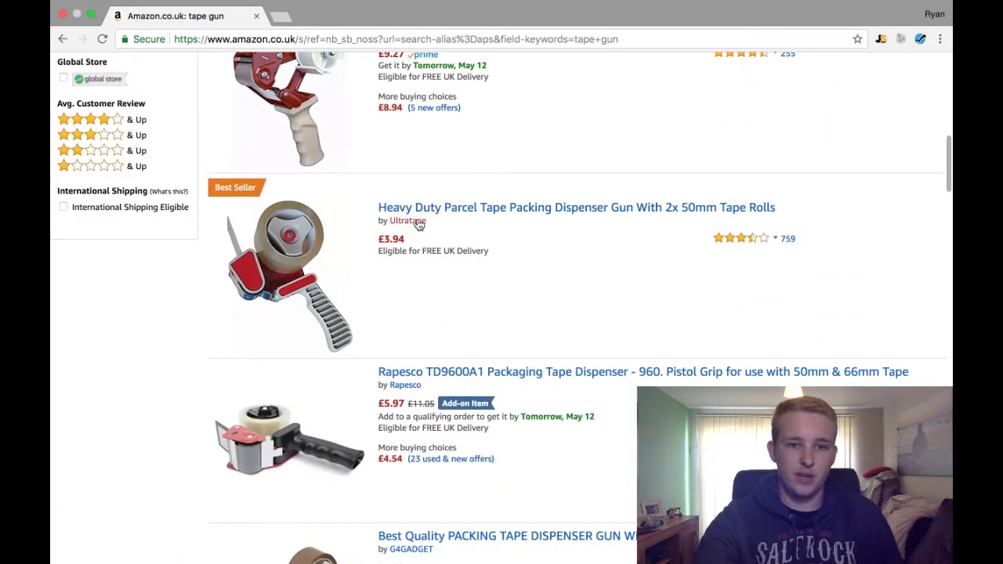
pyautogui.click(418, 213)
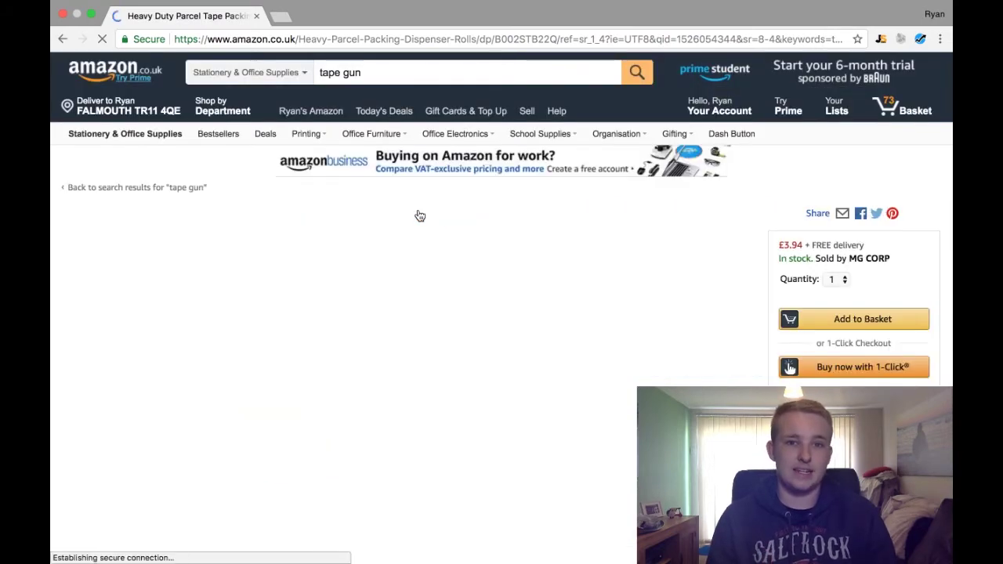
# Look through the product page down to the top customer reviews and examine the negative ones.
pyautogui.scroll(-10, 409, 347)
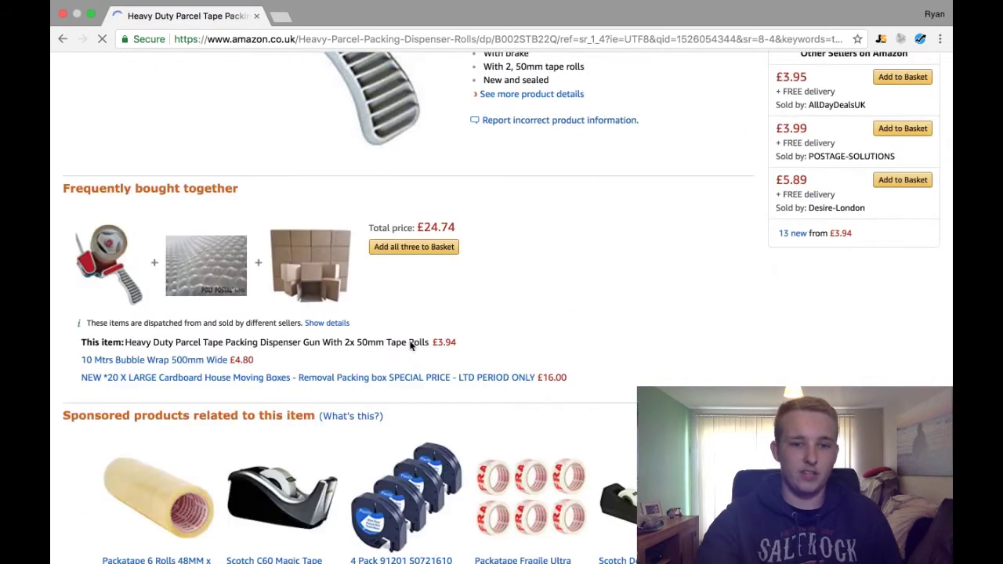
pyautogui.scroll(-15, 409, 347)
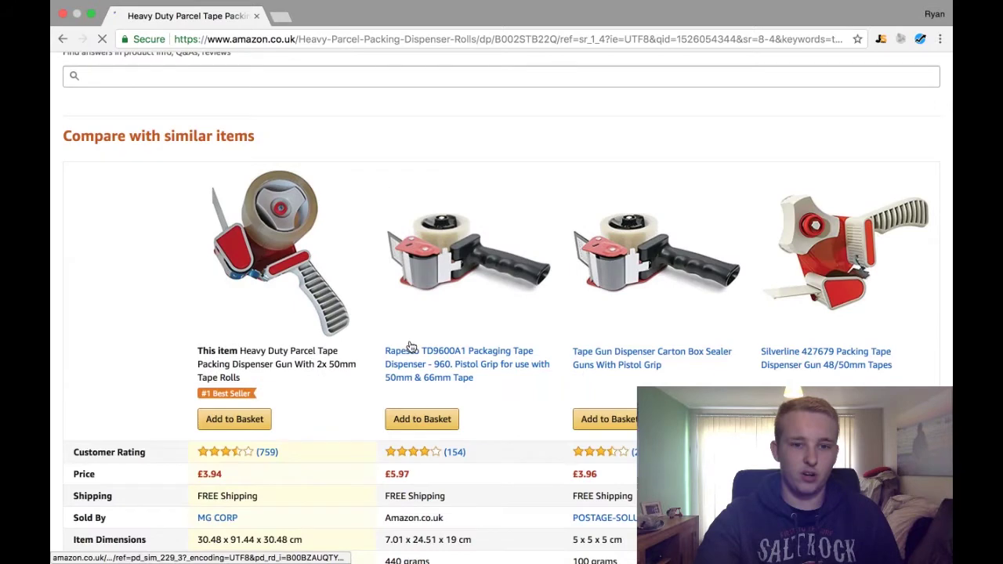
pyautogui.scroll(-15, 410, 347)
pyautogui.scroll(-10, 410, 347)
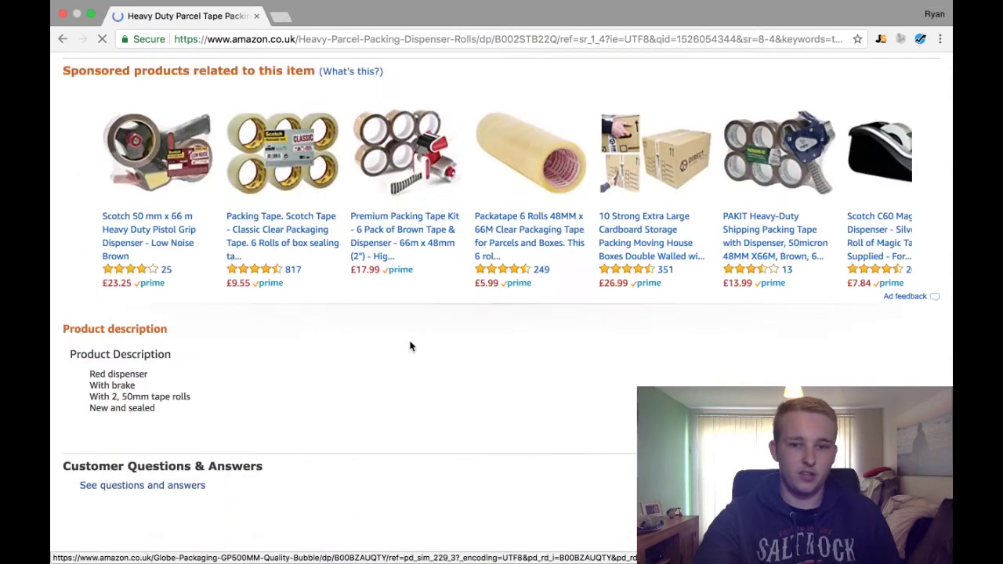
pyautogui.scroll(-5, 409, 347)
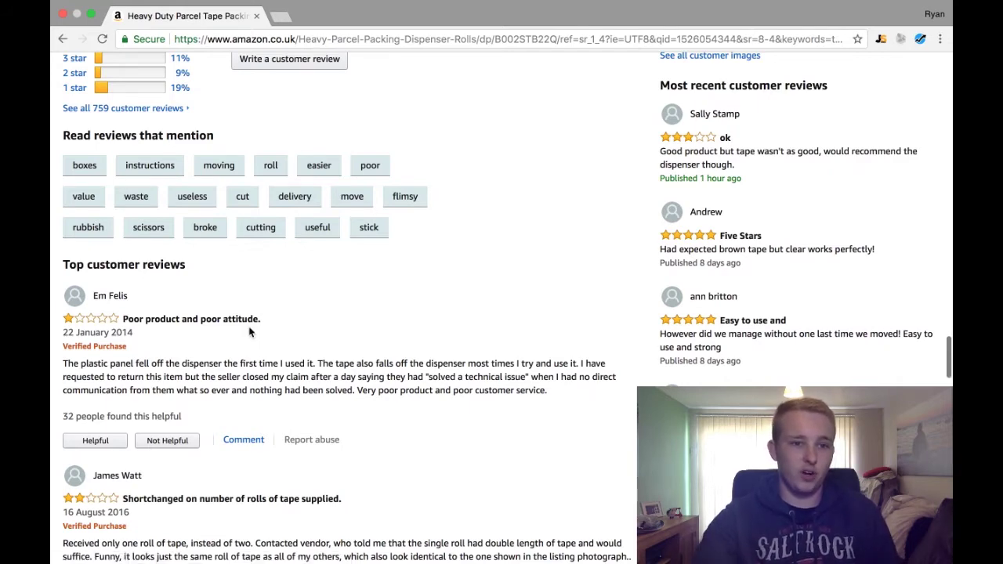
pyautogui.scroll(2, 249, 332)
pyautogui.scroll(-4, 235, 298)
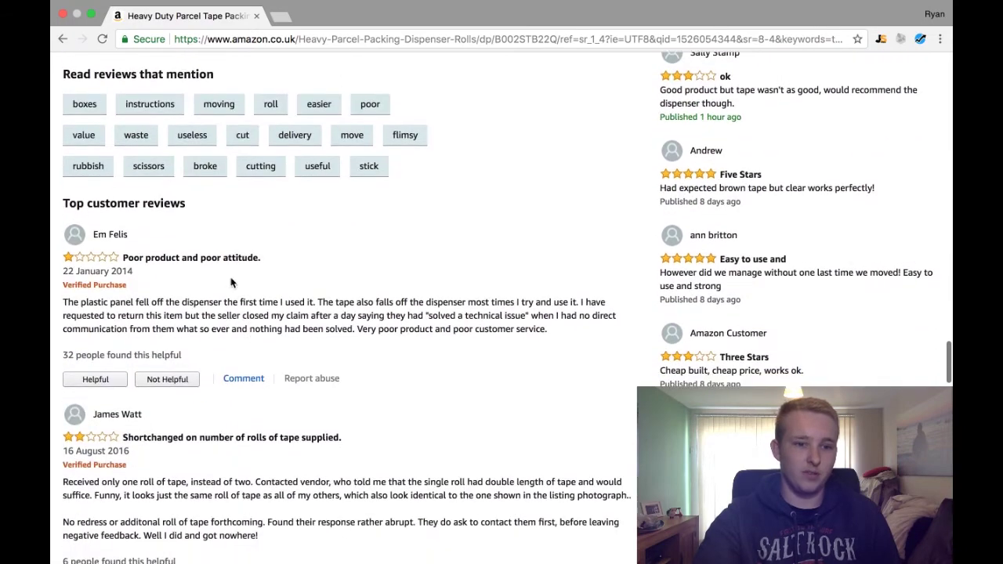
pyautogui.scroll(-11, 235, 297)
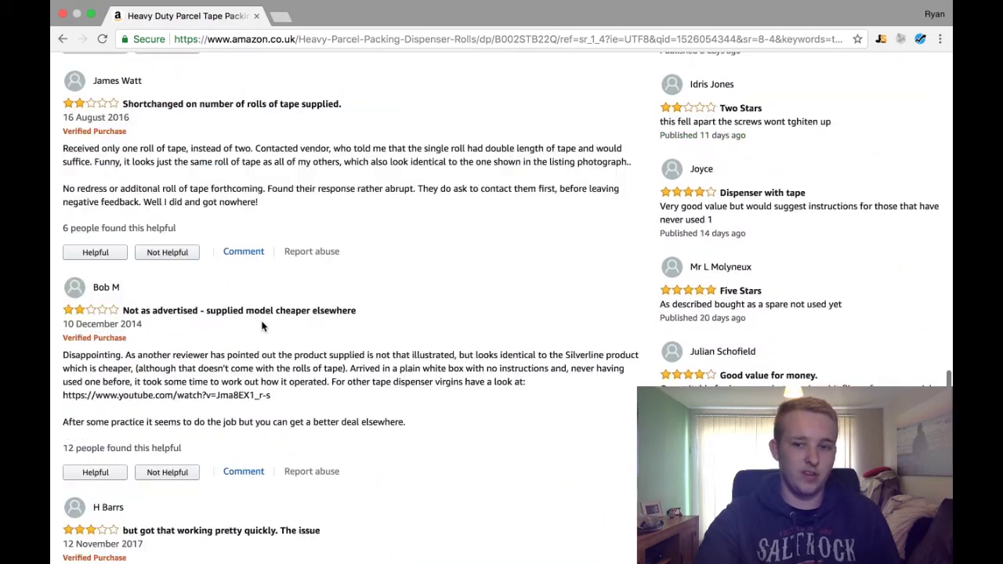
pyautogui.scroll(1, 263, 328)
pyautogui.scroll(5, 263, 328)
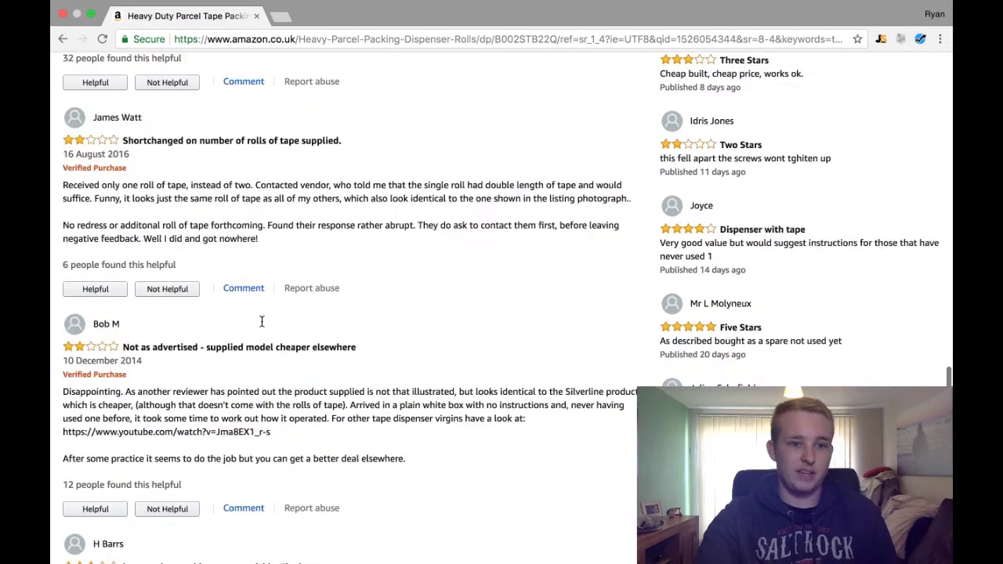
pyautogui.scroll(1, 263, 326)
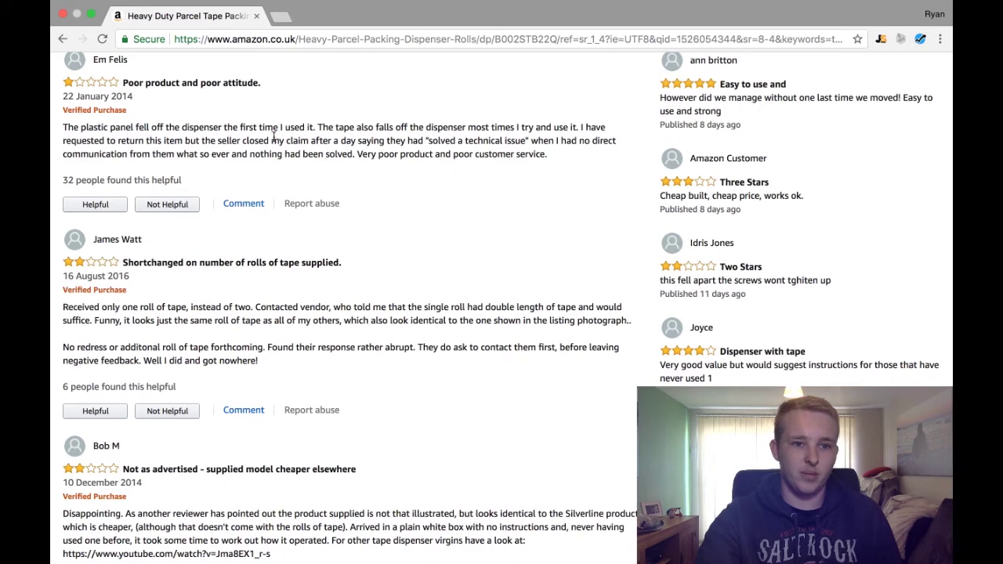
# Open the comment form for the one-star review "Poor product and poor attitude." and go from it to the posting account's profile.
pyautogui.click(252, 208)
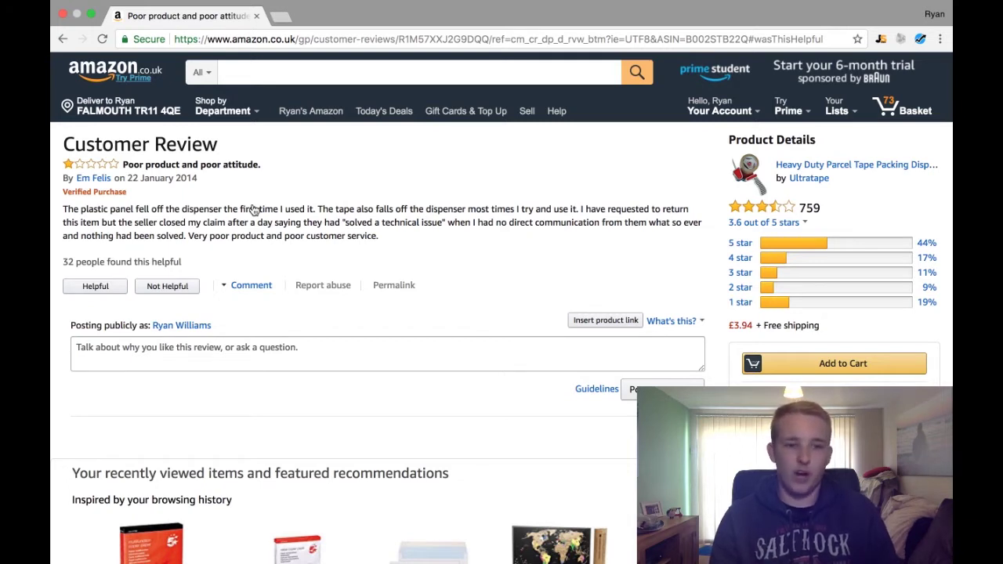
pyautogui.click(122, 348)
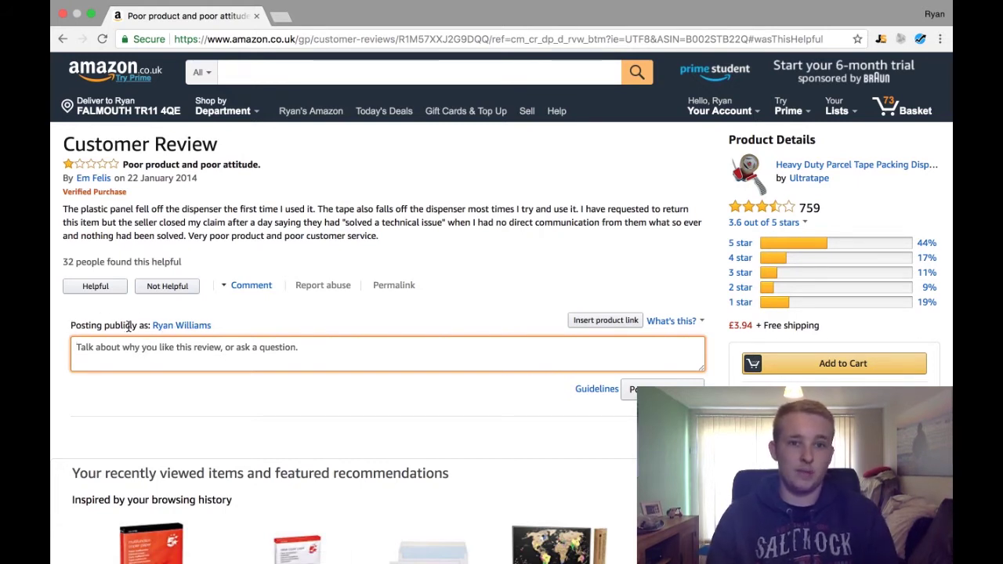
pyautogui.click(169, 330)
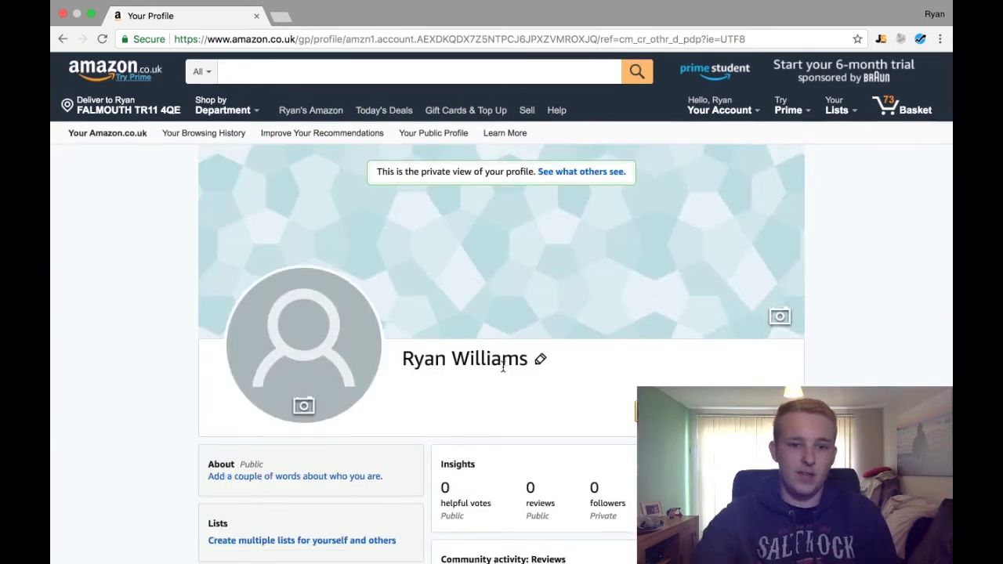
# Change the profile's public name to "tape customer support team" and save it.
pyautogui.scroll(-2, 501, 362)
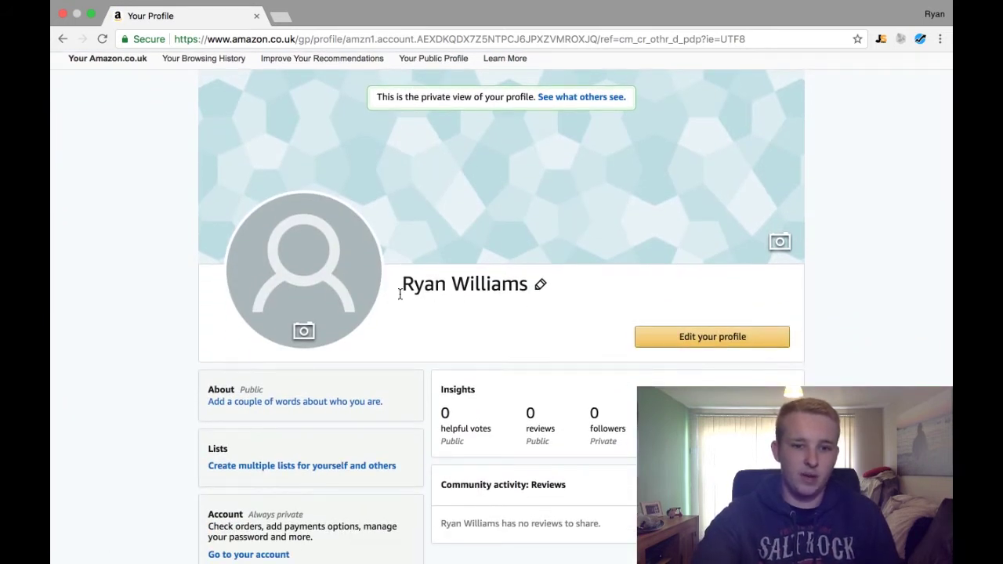
pyautogui.scroll(1, 491, 320)
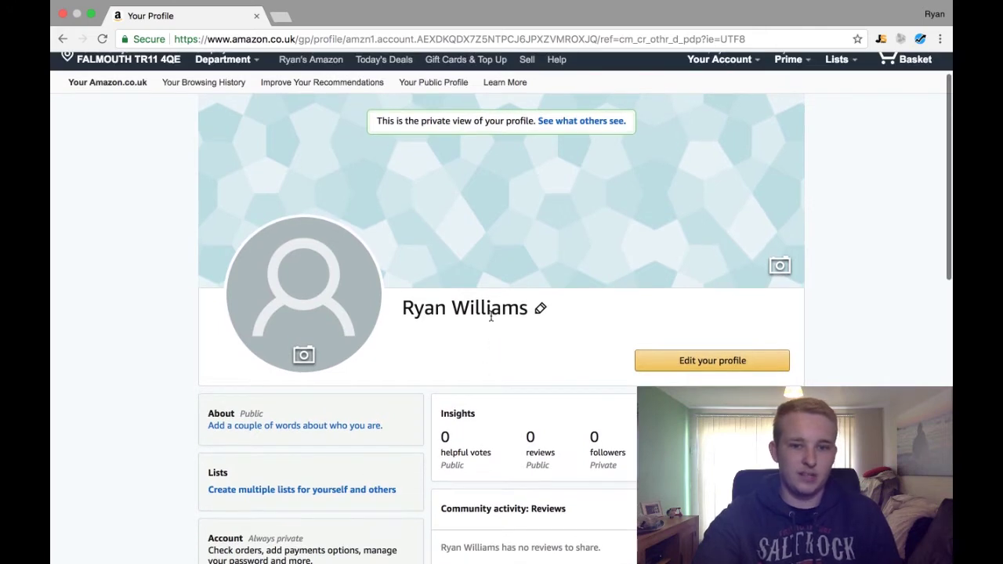
pyautogui.click(541, 311)
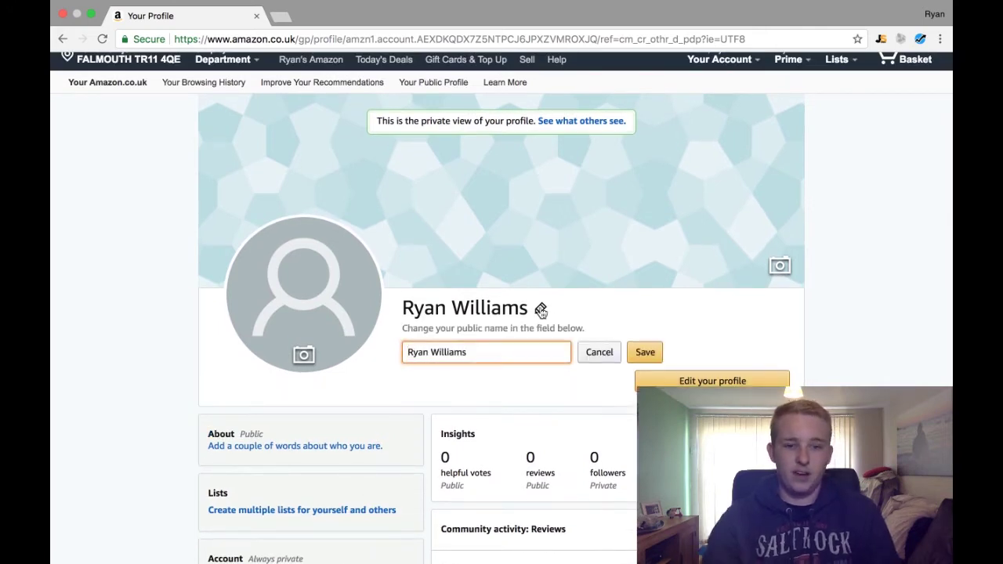
pyautogui.moveTo(488, 353); pyautogui.dragTo(398, 355)
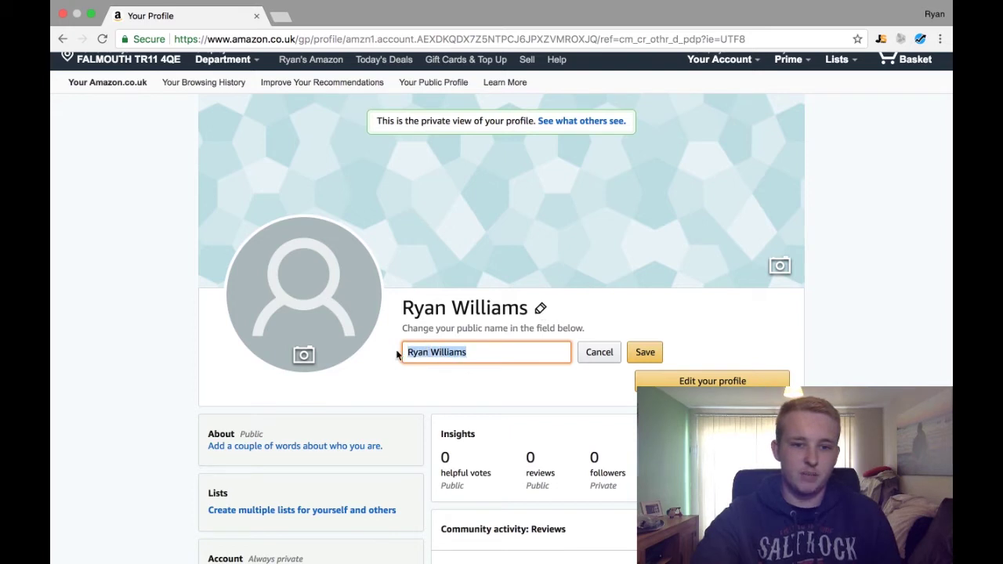
pyautogui.press('BackSpace')
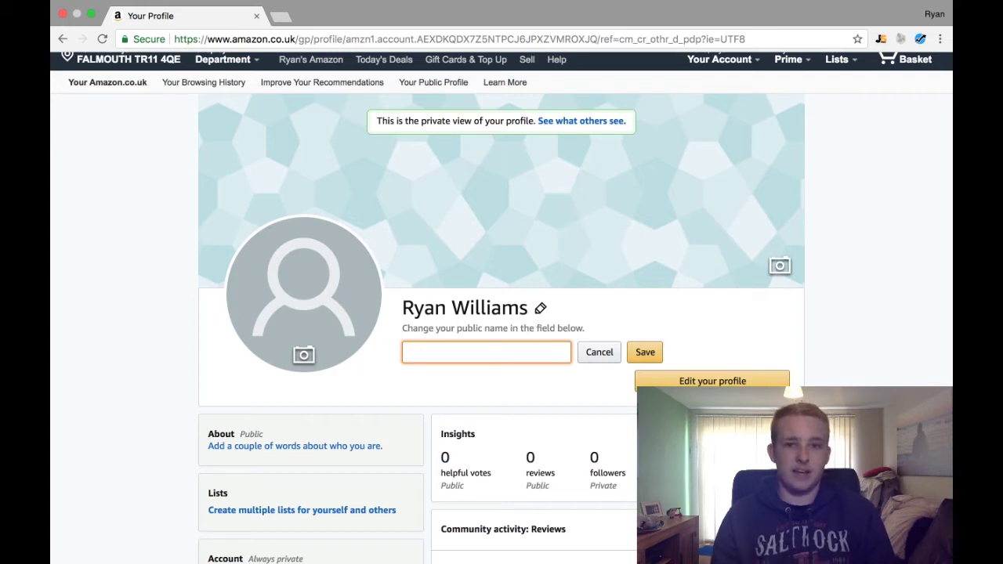
pyautogui.write('ta')
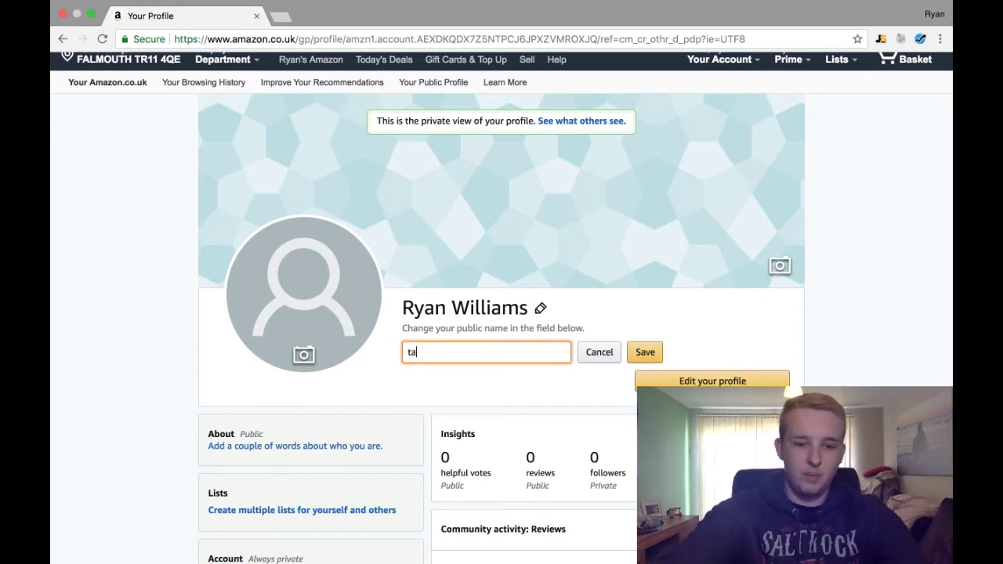
pyautogui.write('pe custome')
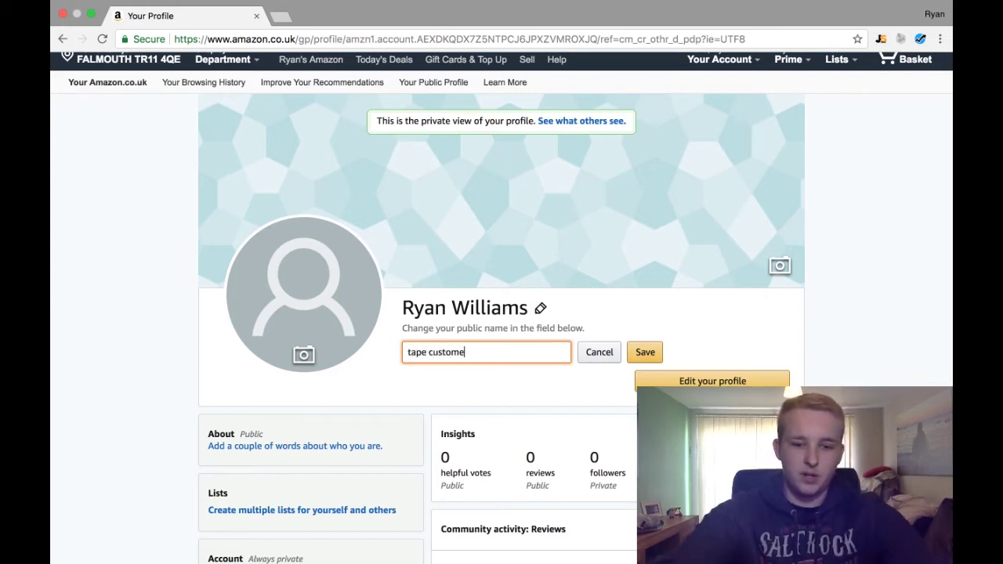
pyautogui.write('r support team')
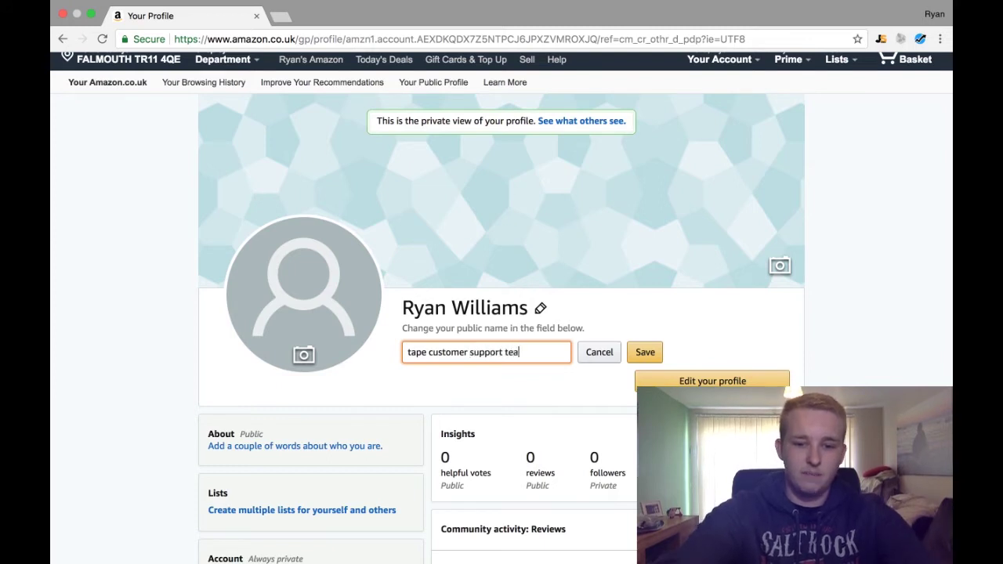
pyautogui.click(645, 352)
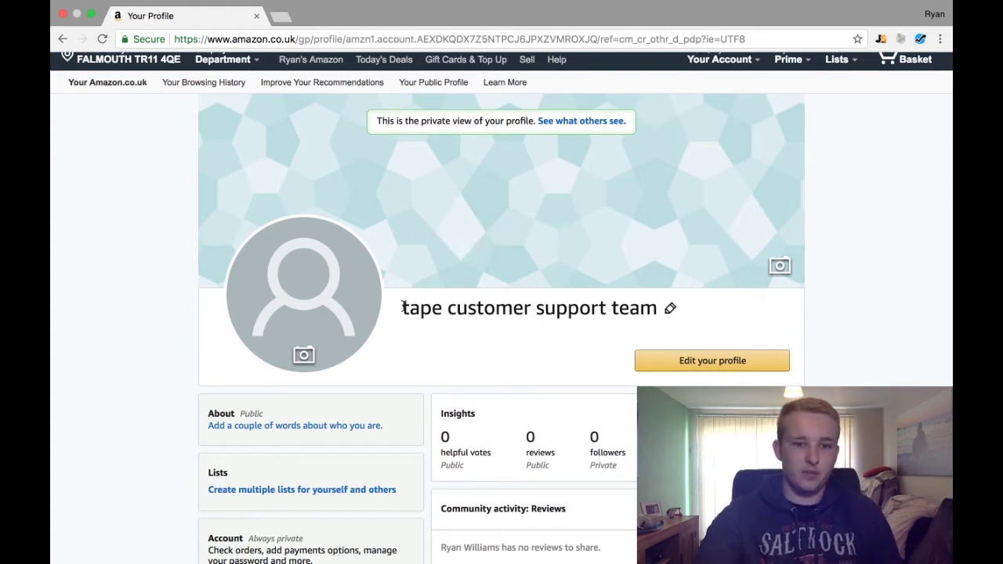
# Return to the product page and open the comment form for the one-star review "questionable value for occasional/light use; definitely NOT heavy duty !!!".
pyautogui.click(63, 39)
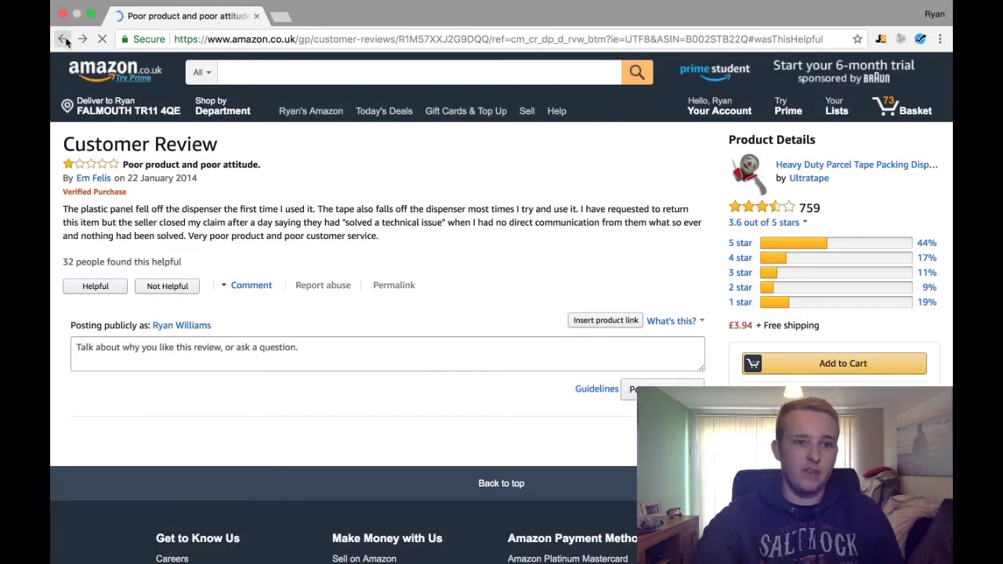
pyautogui.click(64, 39)
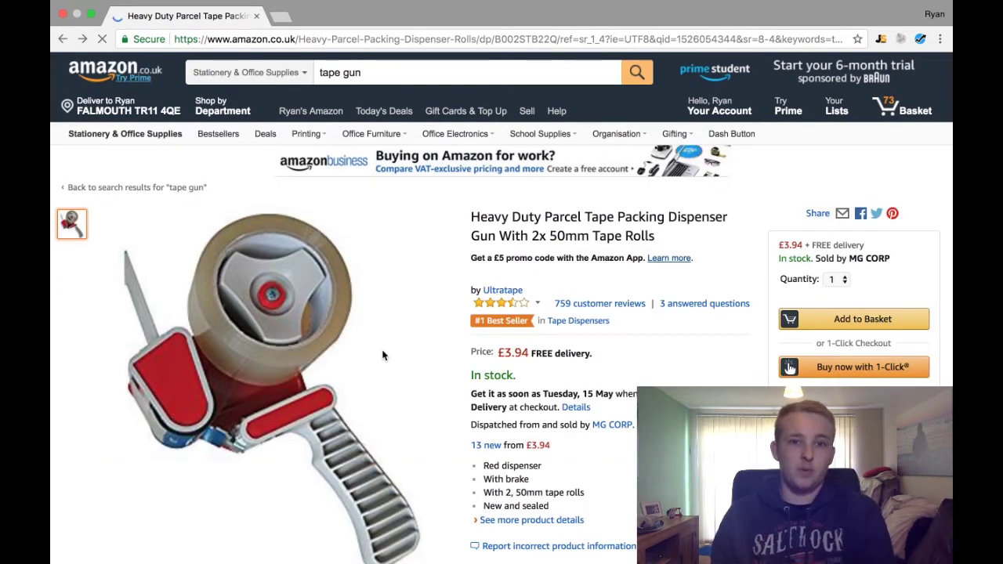
pyautogui.scroll(-3, 383, 355)
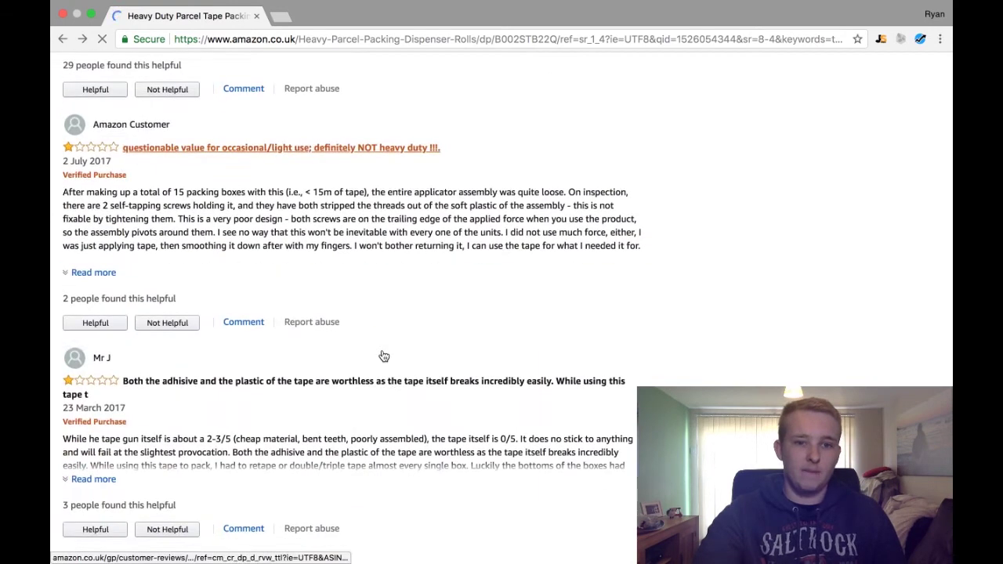
pyautogui.click(243, 298)
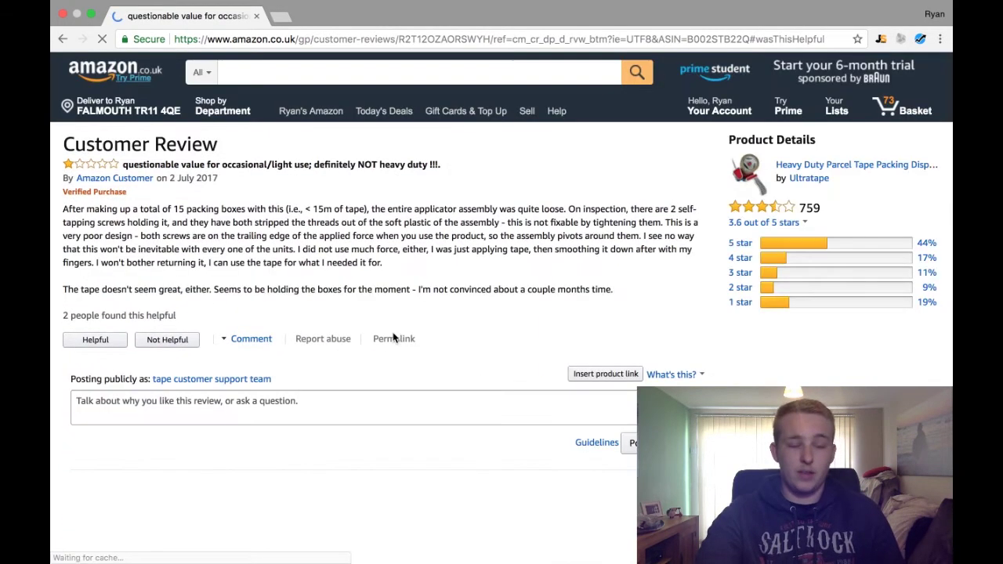
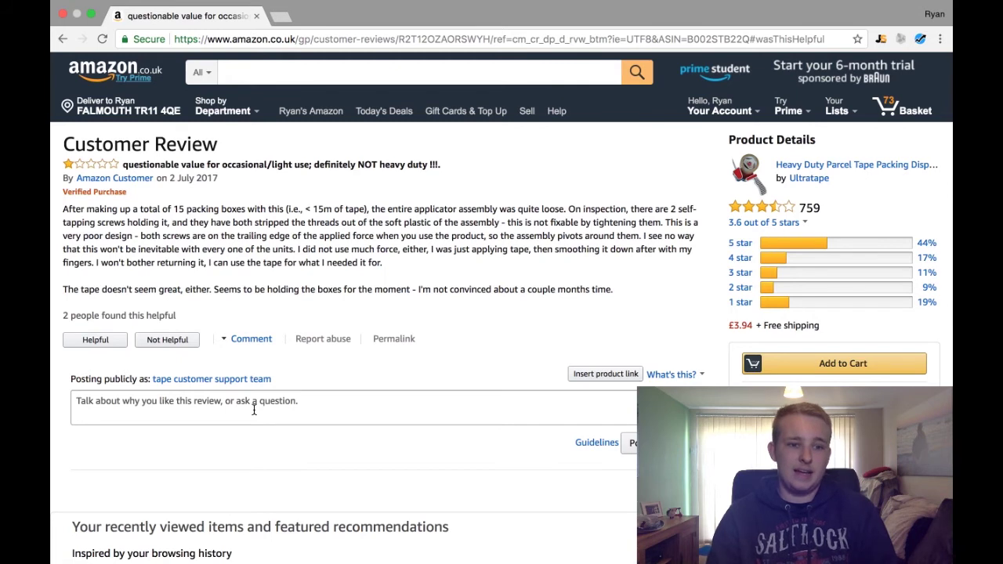
# Start the comment on this review with "dear".
pyautogui.click(254, 410)
pyautogui.write('dear')
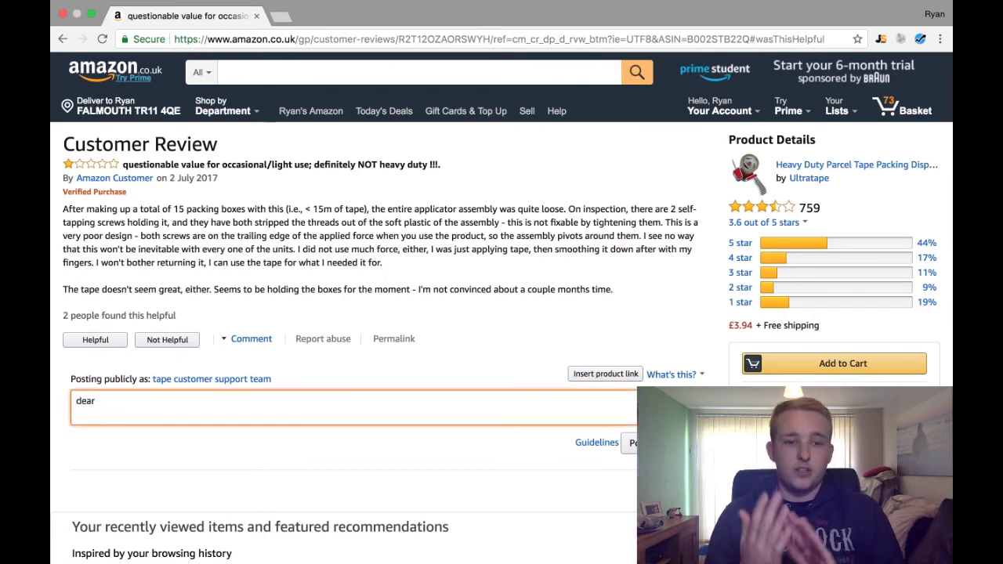